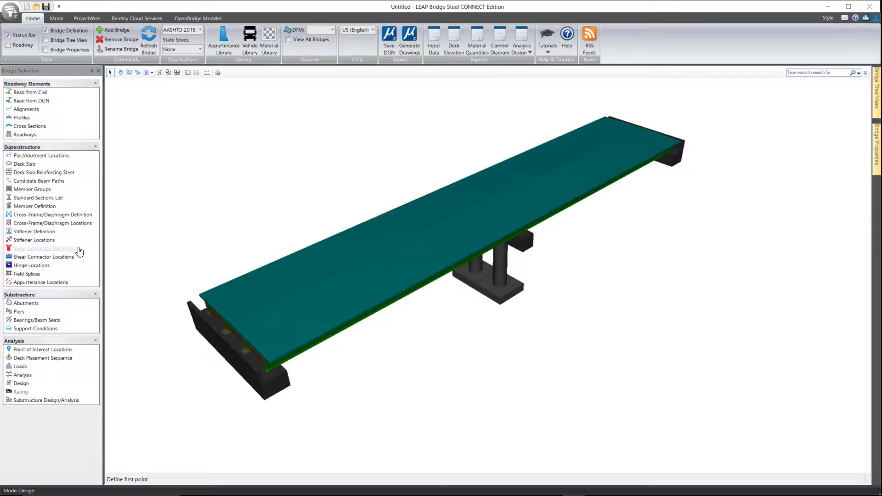
Add a new Stud-type shear connector entry named ShearConn01
click(60, 248)
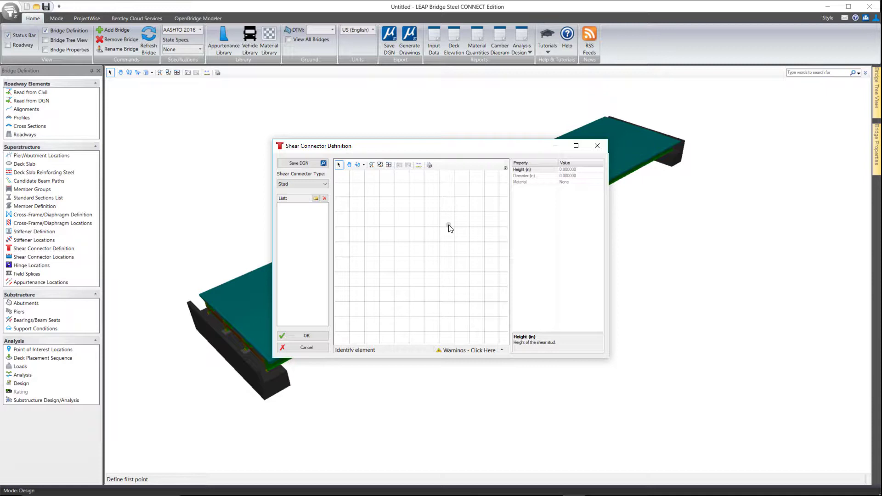
click(322, 184)
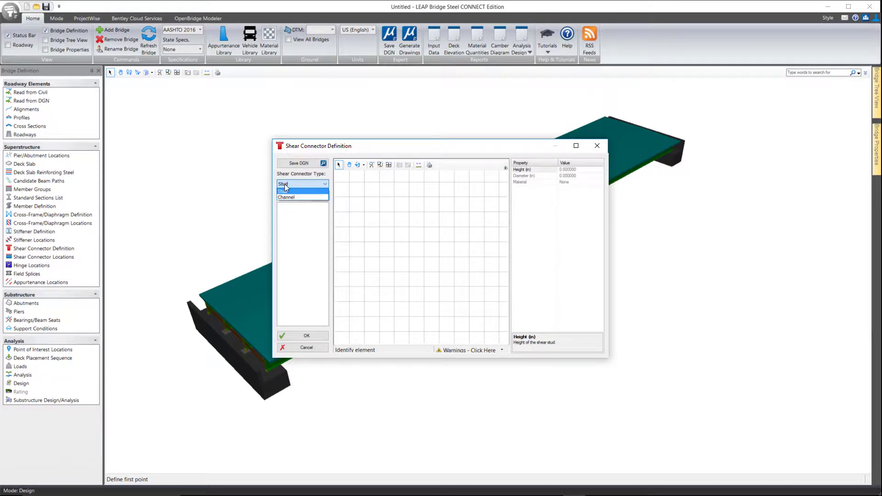
click(309, 184)
click(315, 198)
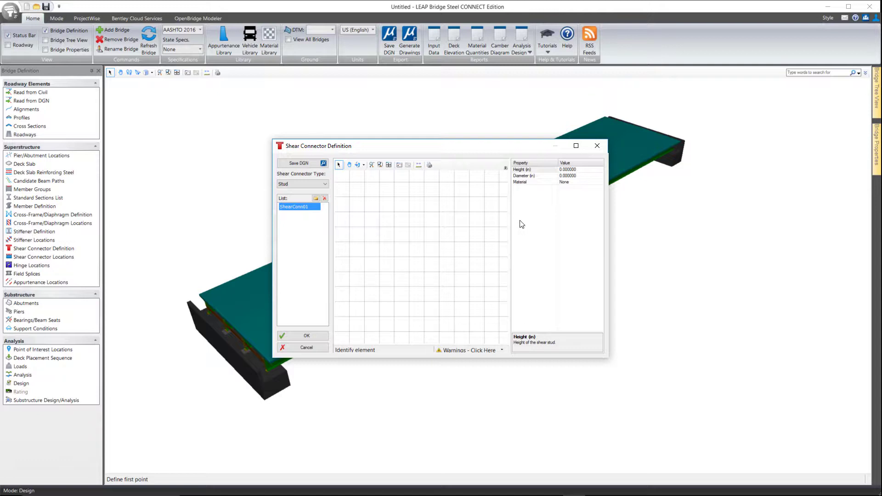
Give ShearConn01 5.5 in height, 0.75 in diameter and Grade 50W material, then save
click(594, 169)
double_click(594, 169)
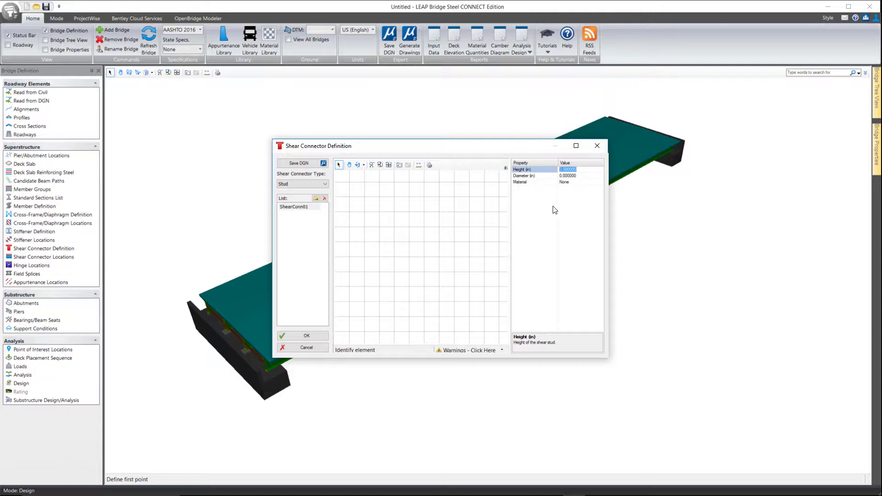
text(5)
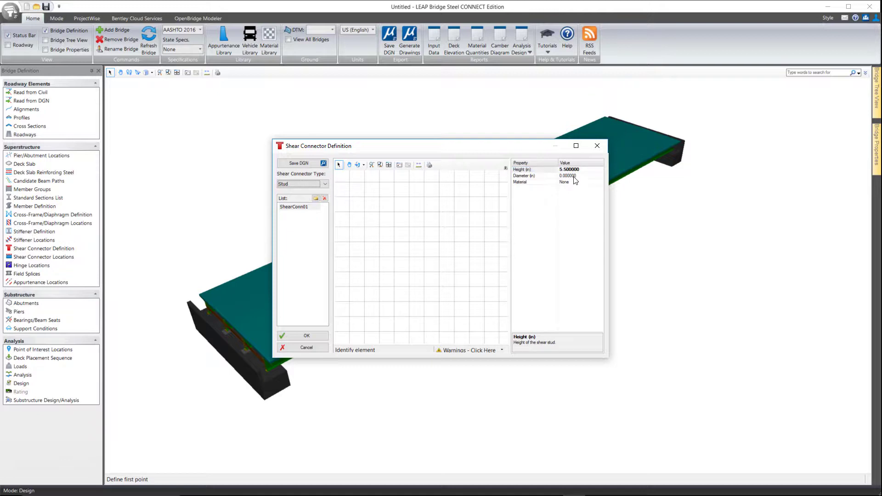
key(Tab)
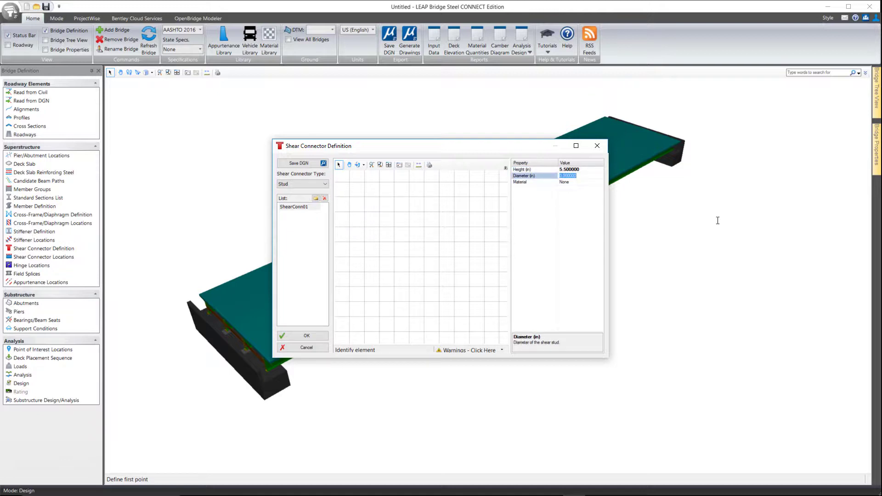
text(.75)
key(Tab)
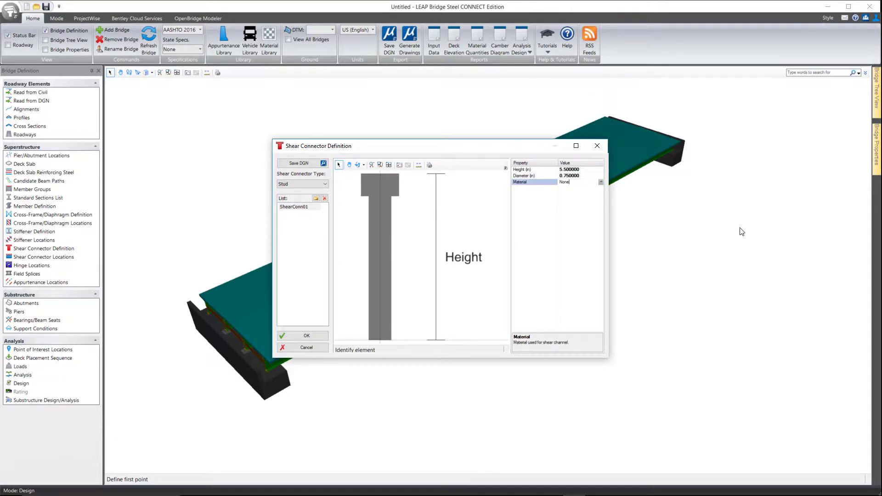
click(601, 182)
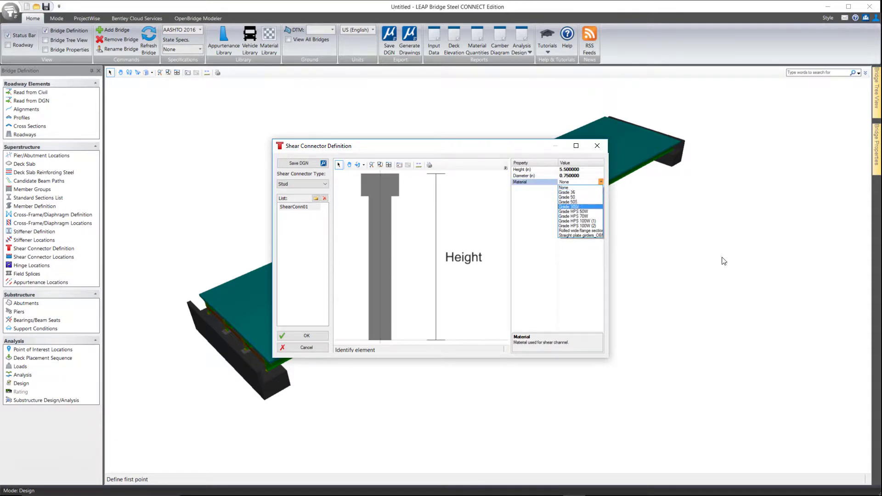
key(Return)
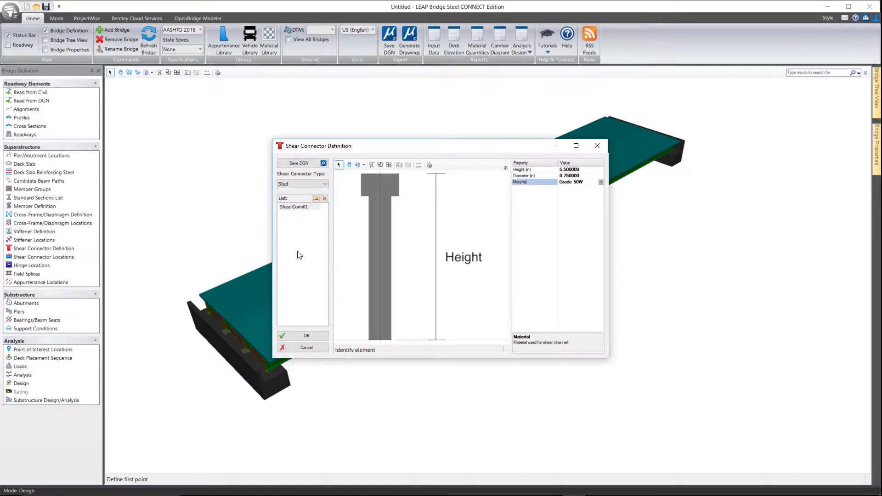
click(299, 334)
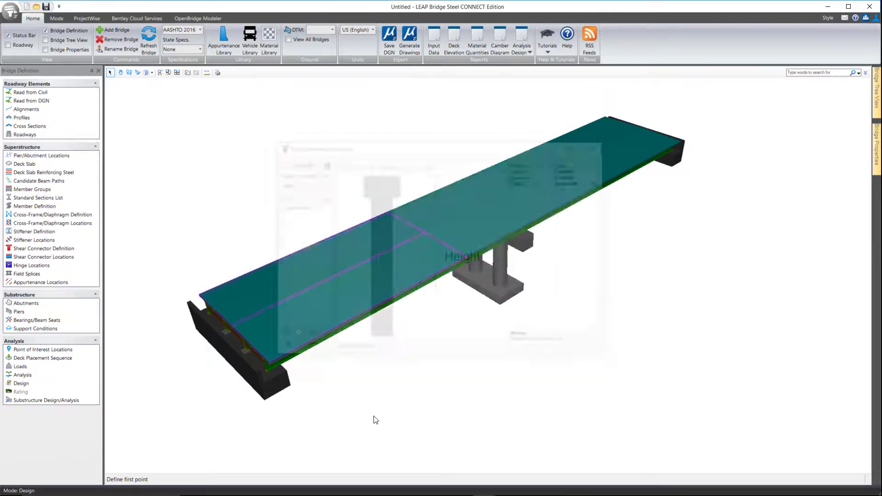
Open Shear Connector Locations from the Superstructure list to show Group01's Members 01–04
click(54, 258)
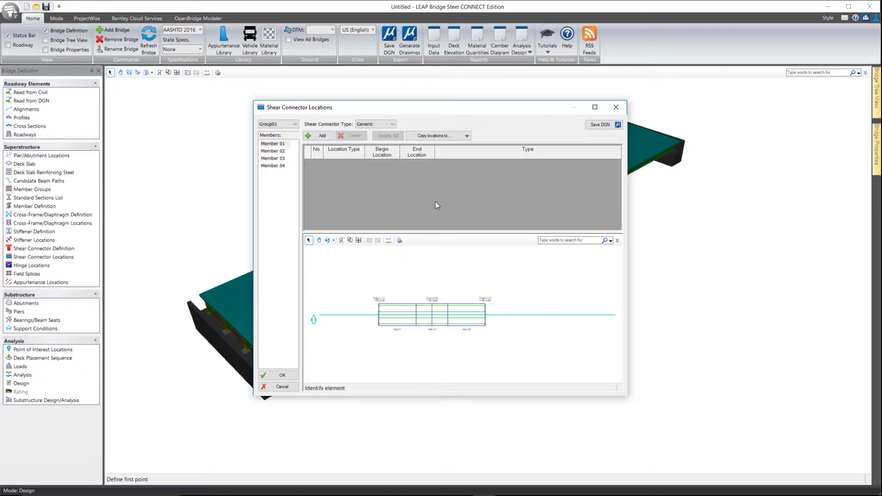
Add a Stud location row for Member 01, Relative from 0 to end location 1
click(381, 124)
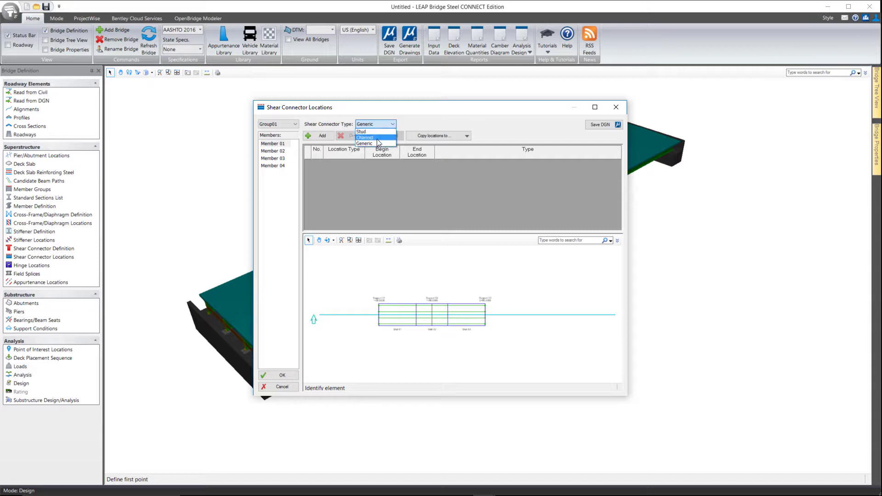
click(362, 131)
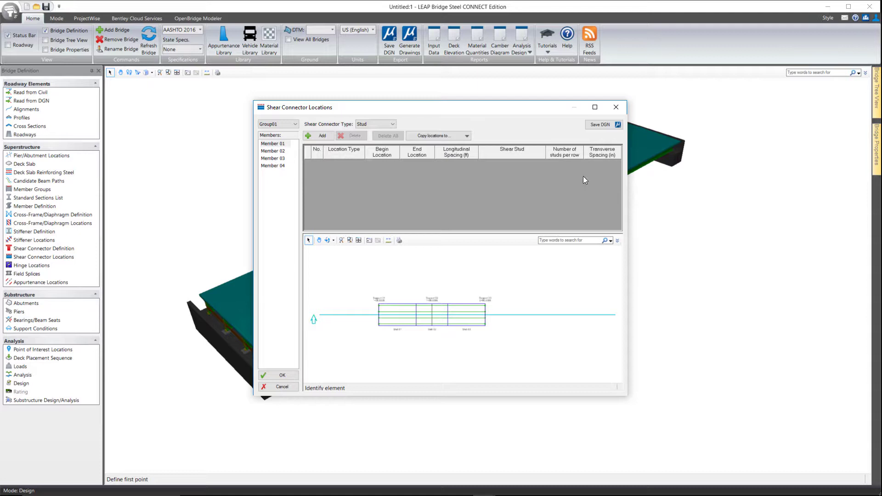
click(322, 138)
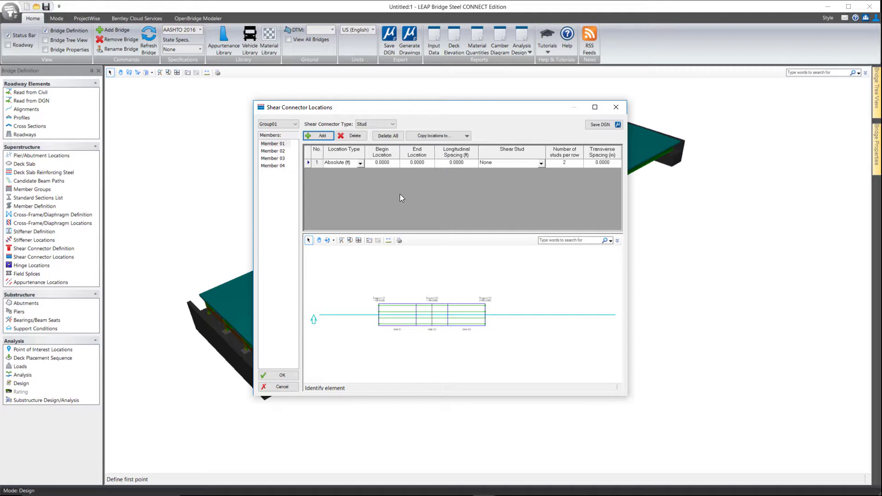
click(361, 163)
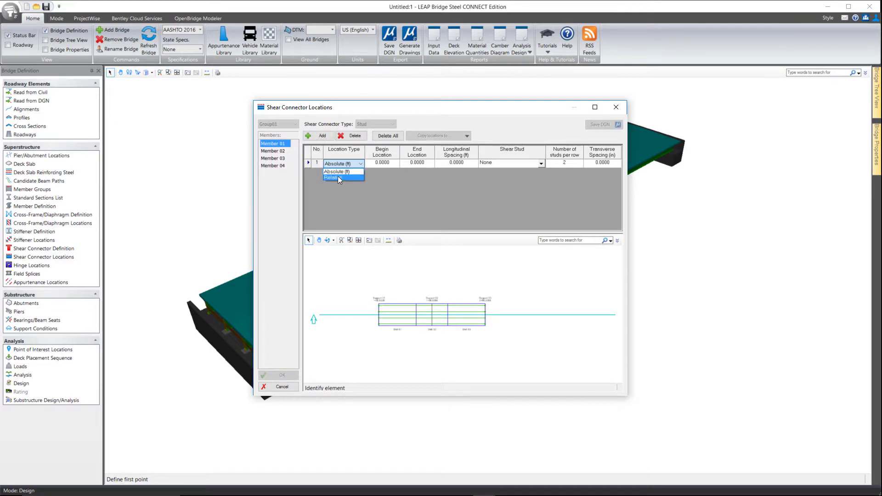
click(342, 178)
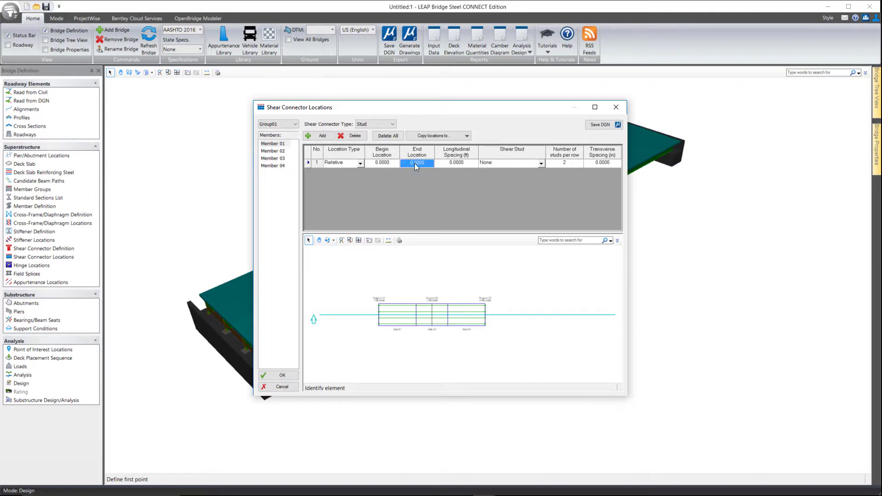
text(1)
key(Tab)
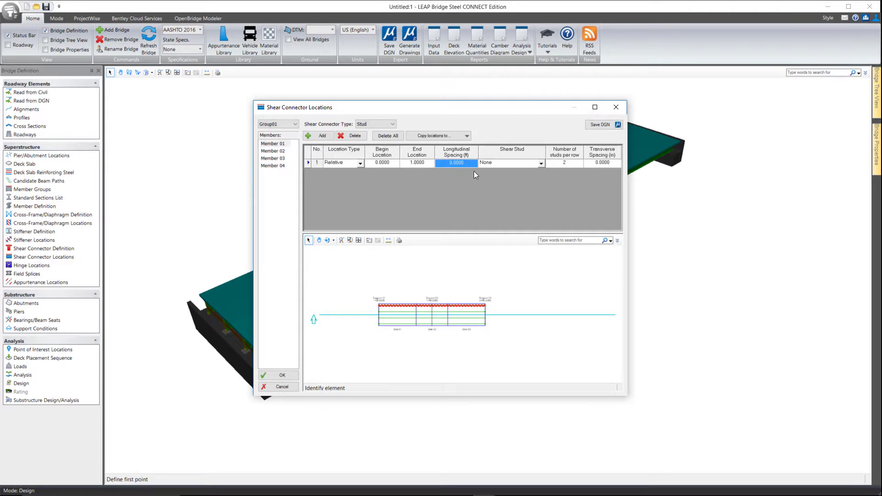
Set the row to 0.75 ft spacing, ShearConn01, 3 studs per row, 8 in apart
text(.75)
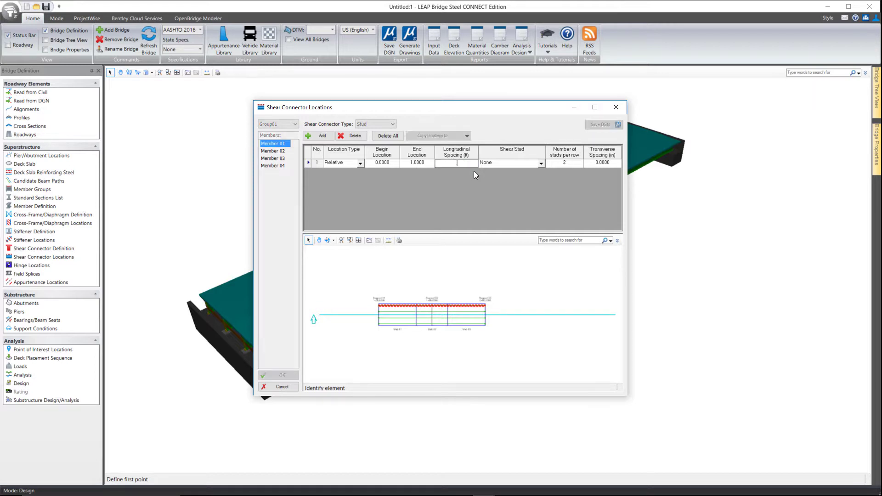
key(Tab)
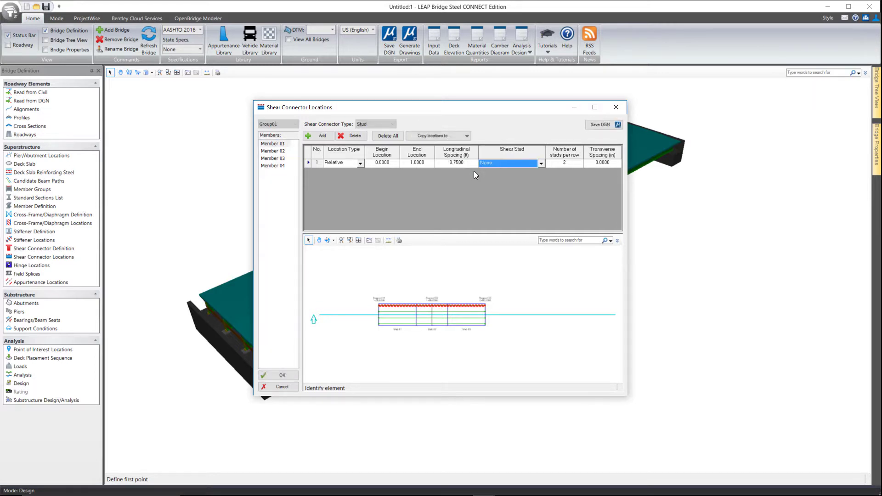
click(507, 164)
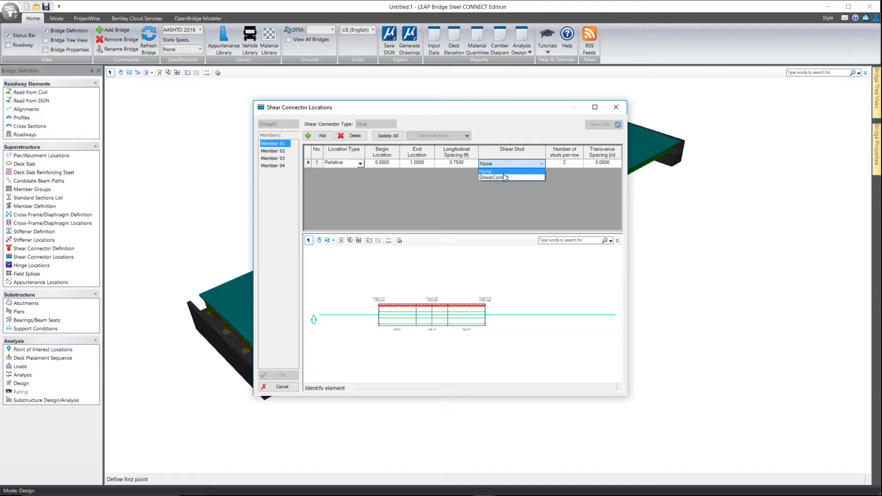
click(504, 178)
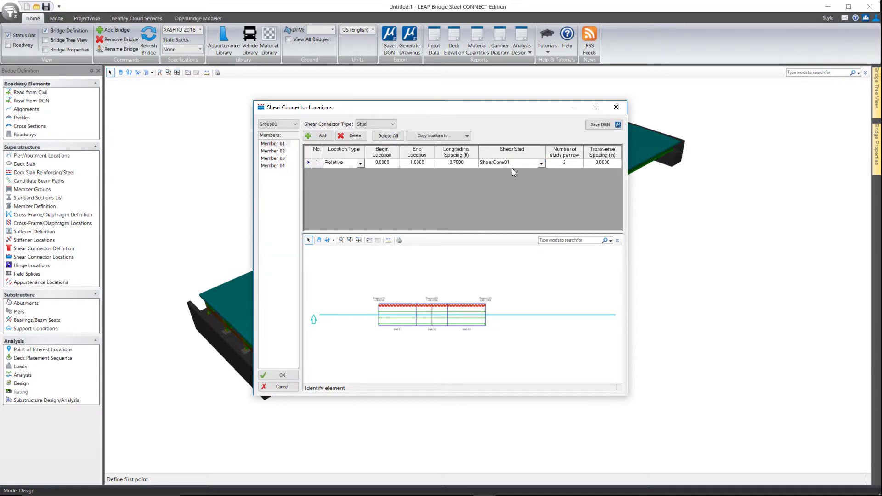
click(566, 164)
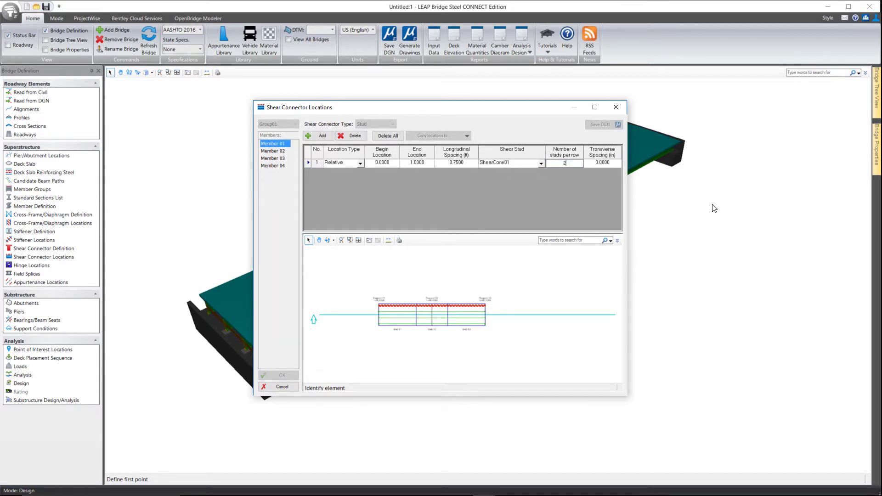
key(BackSpace)
text(3)
key(Tab)
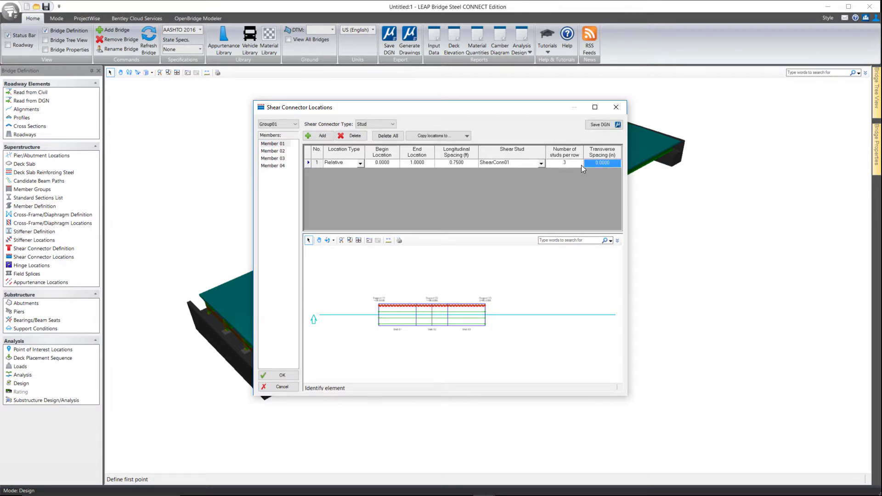
text(8)
click(426, 189)
Copy the stud locations to all members of Group01
click(435, 136)
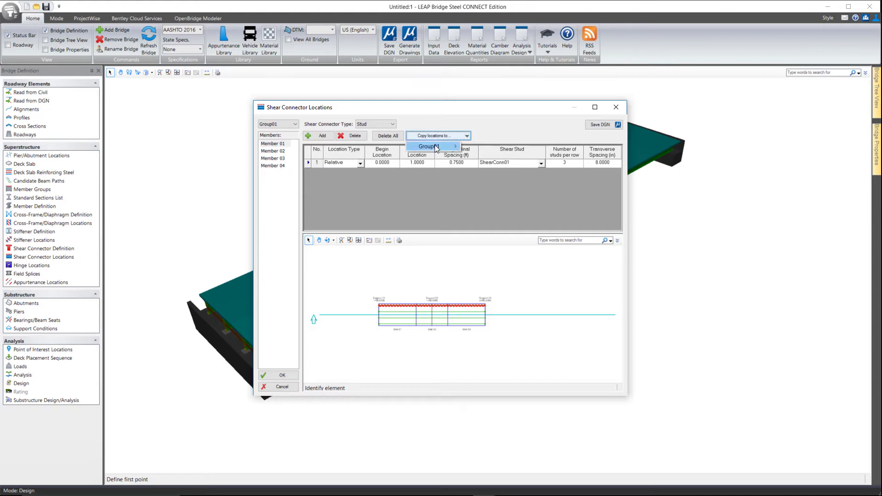
mouse_move(457, 150)
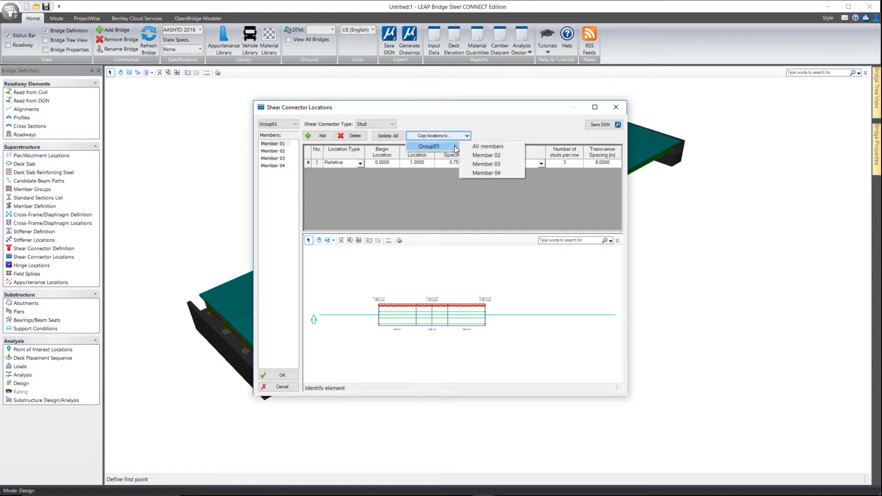
click(489, 146)
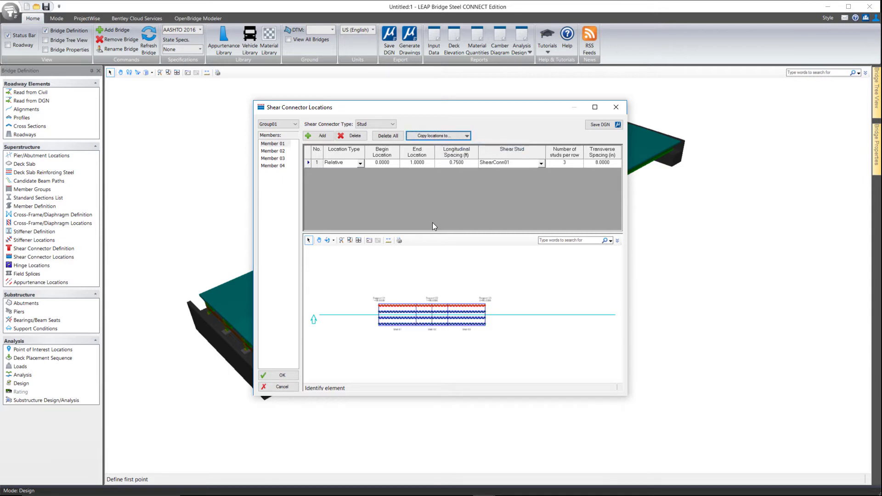
Accept the shear connector locations and close the dialog to the 3D bridge model
click(279, 375)
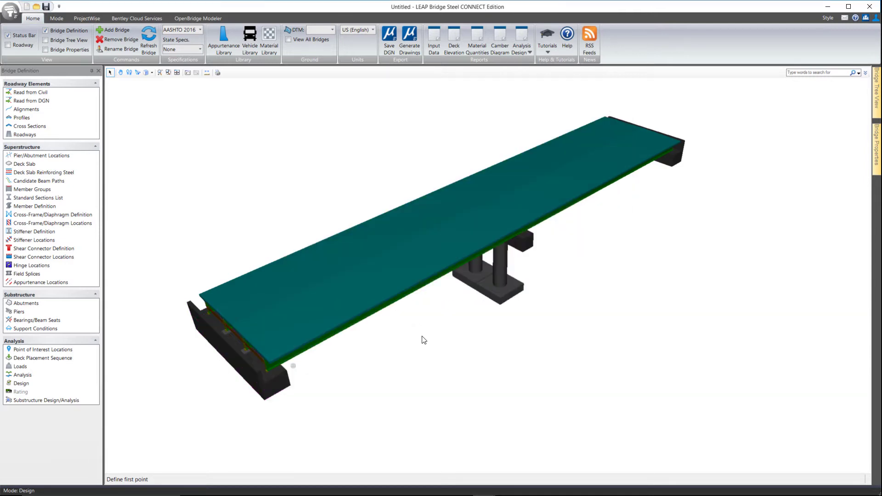